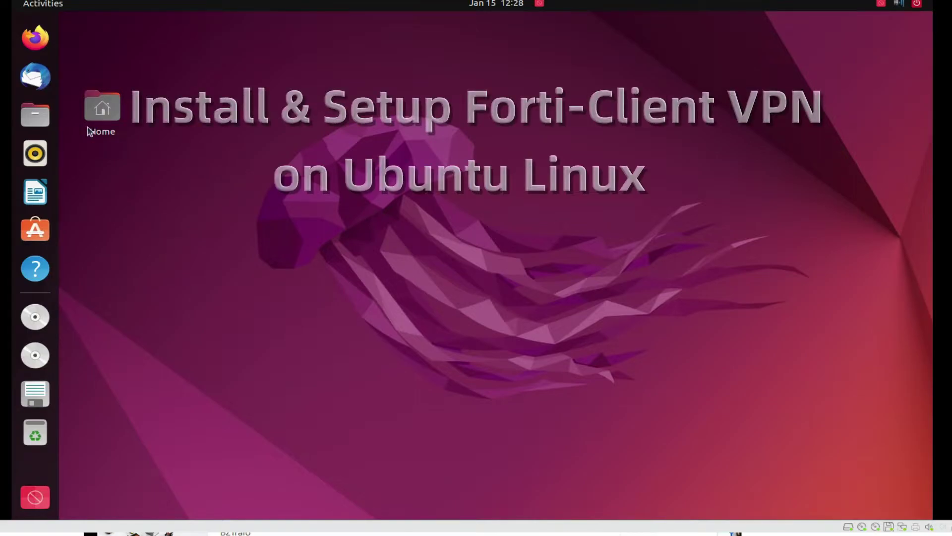
- Open Firefox and search Google for 'download forticlient'
click(33, 51)
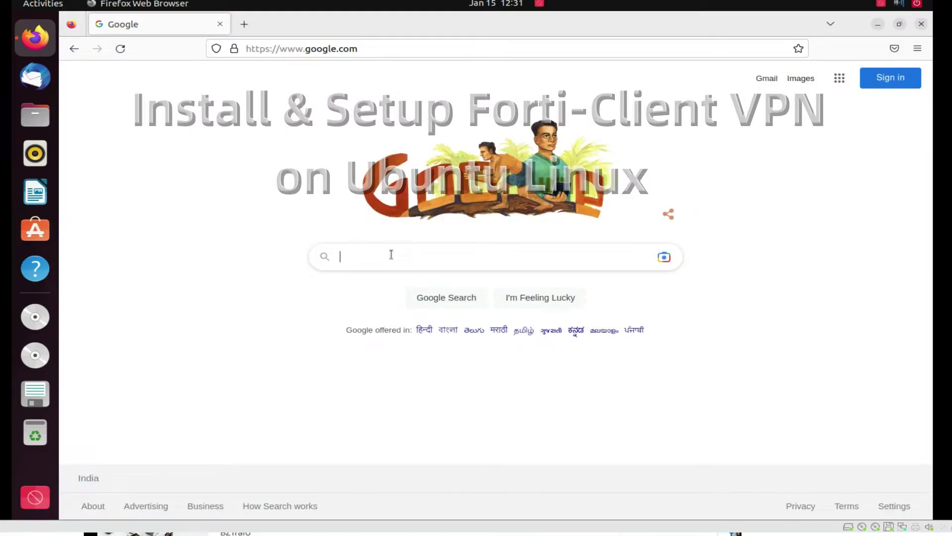
click(391, 254)
text(download f)
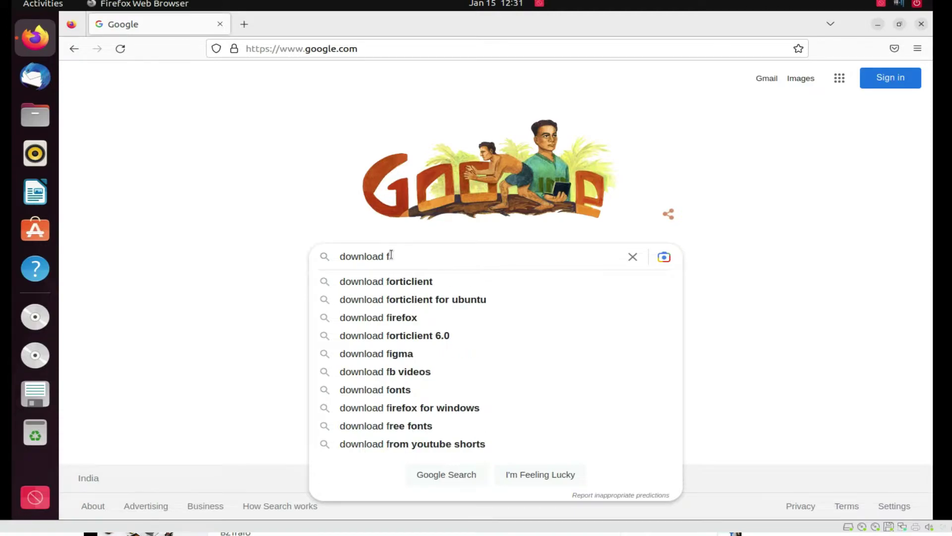
text(or)
click(411, 282)
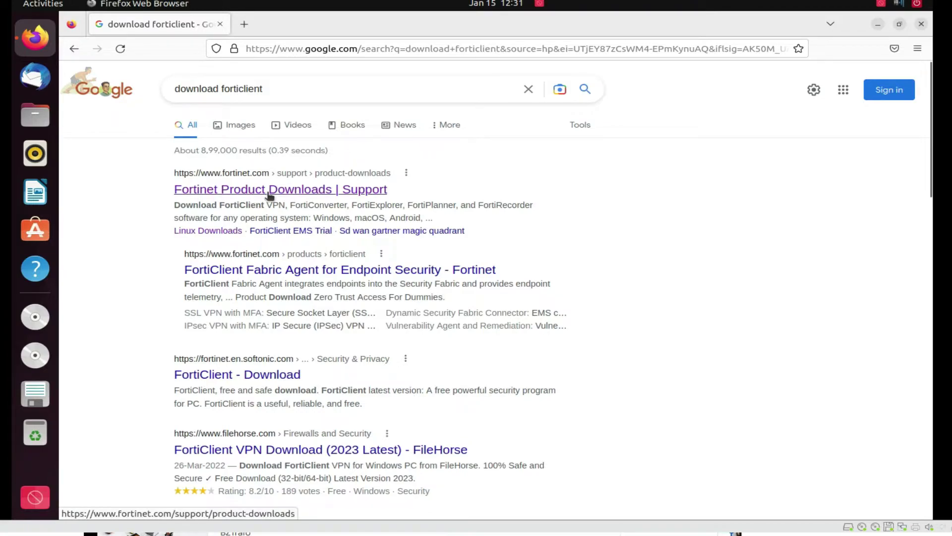
- Open the 'Fortinet Product Downloads | Support' result and scroll to the FortiClient section
click(269, 195)
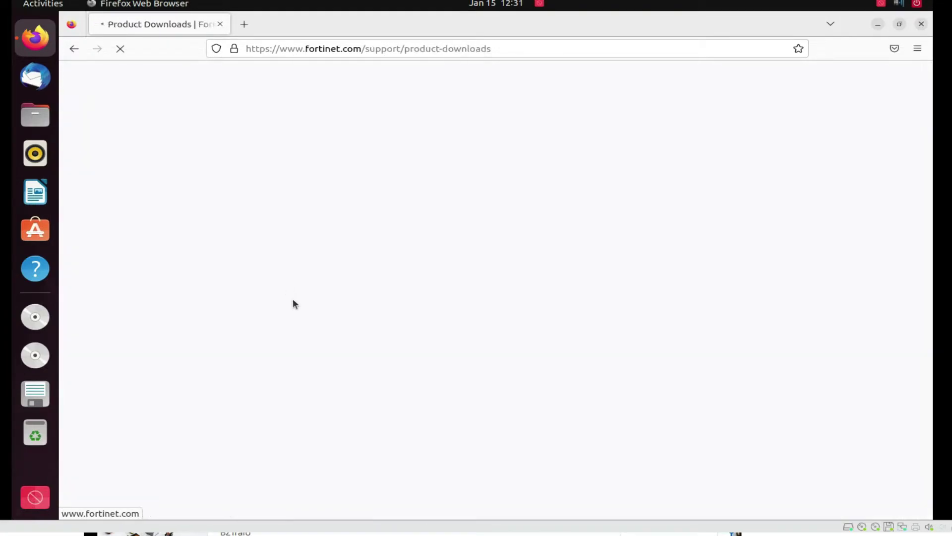
scroll(456, 287, down, 2)
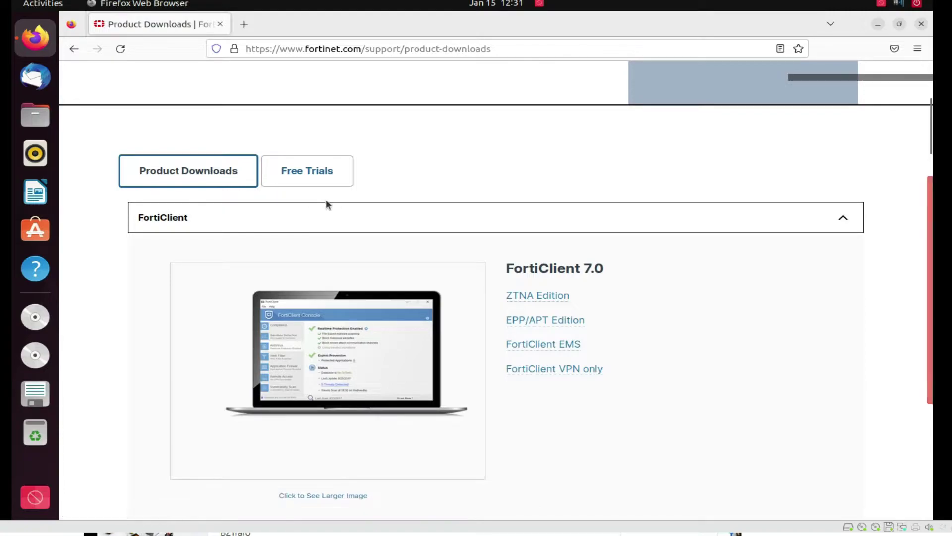
scroll(319, 192, down, 5)
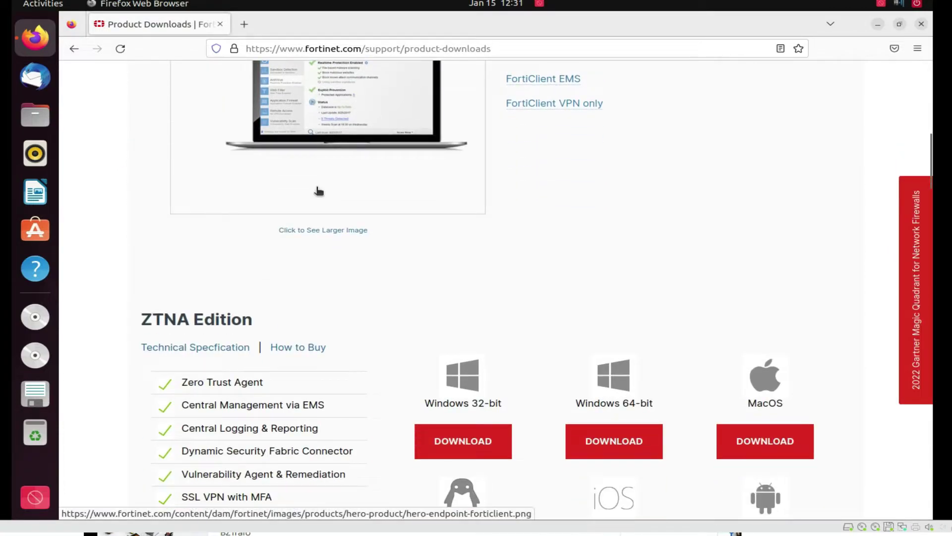
scroll(318, 191, up, 3)
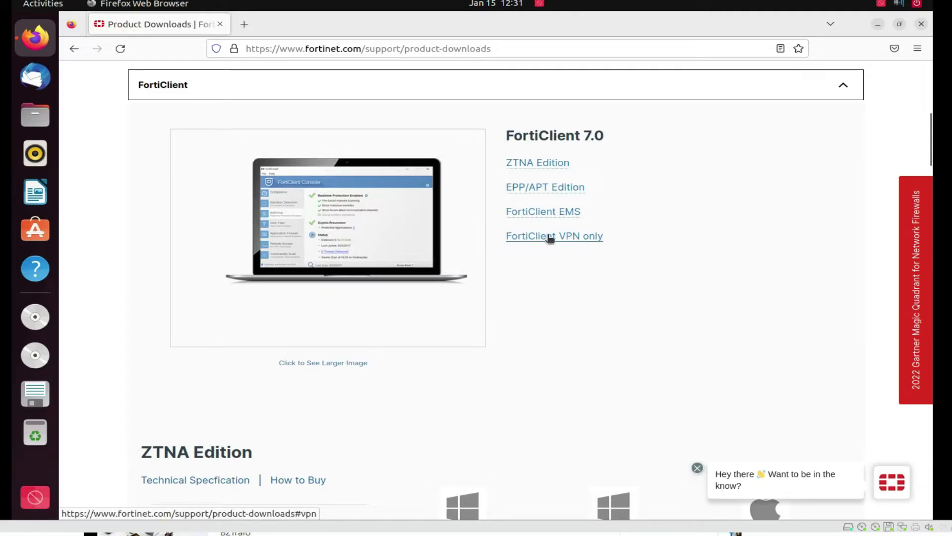
- Start downloading the FortiClient VPN-only Linux .deb package
click(550, 239)
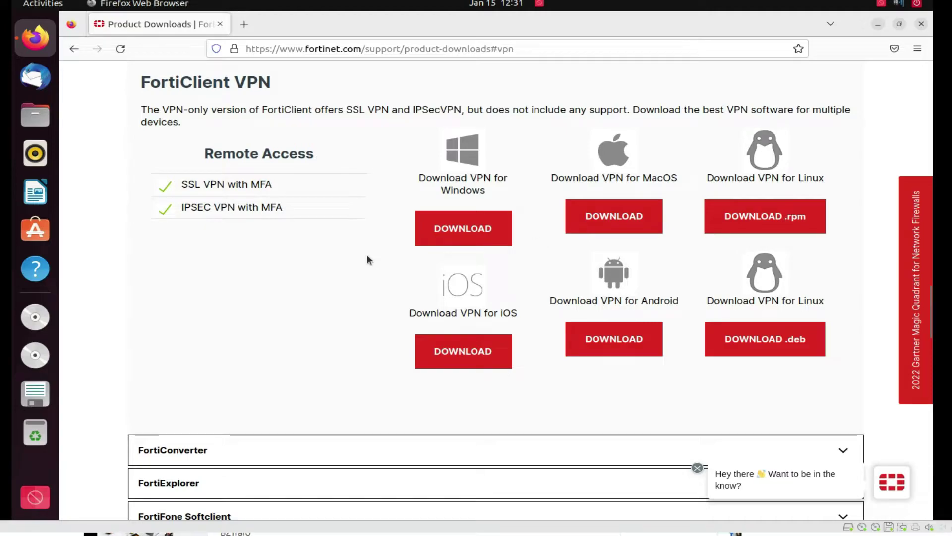
drag(136, 83, 316, 89)
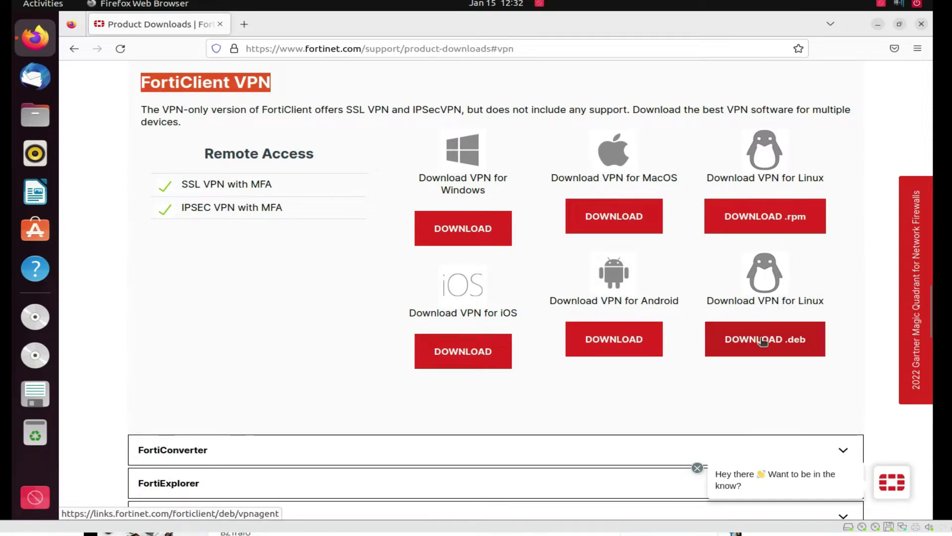
click(763, 341)
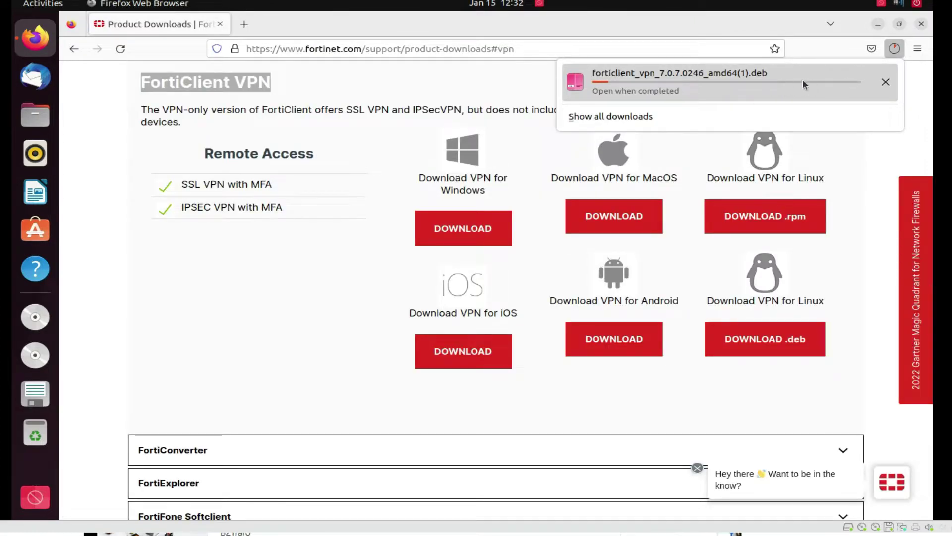
- Copy the download's link, cancel the download, and show the applications overview
right_click(732, 78)
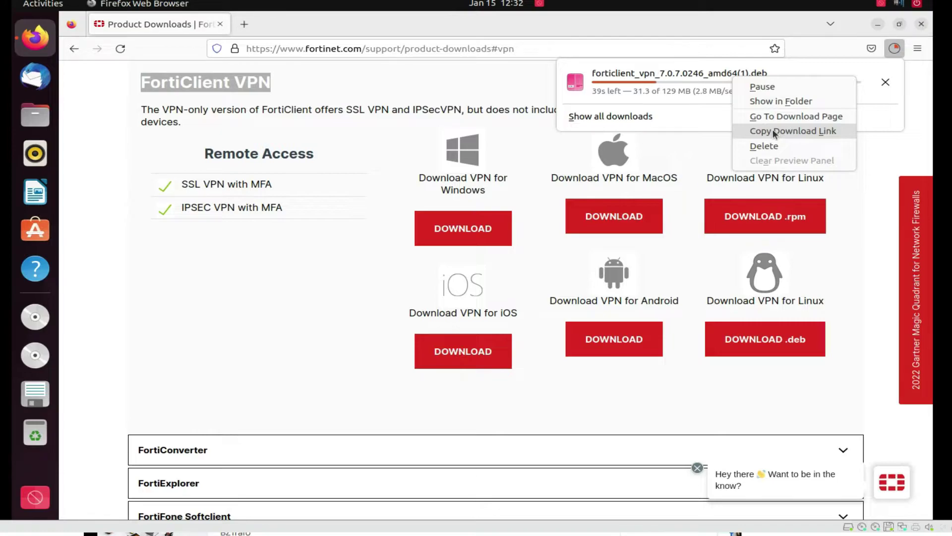
click(774, 132)
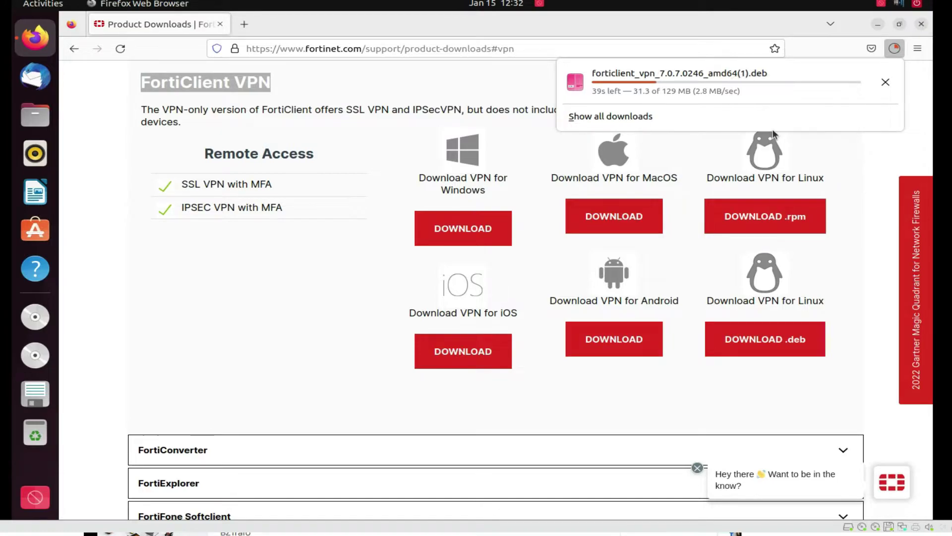
click(886, 82)
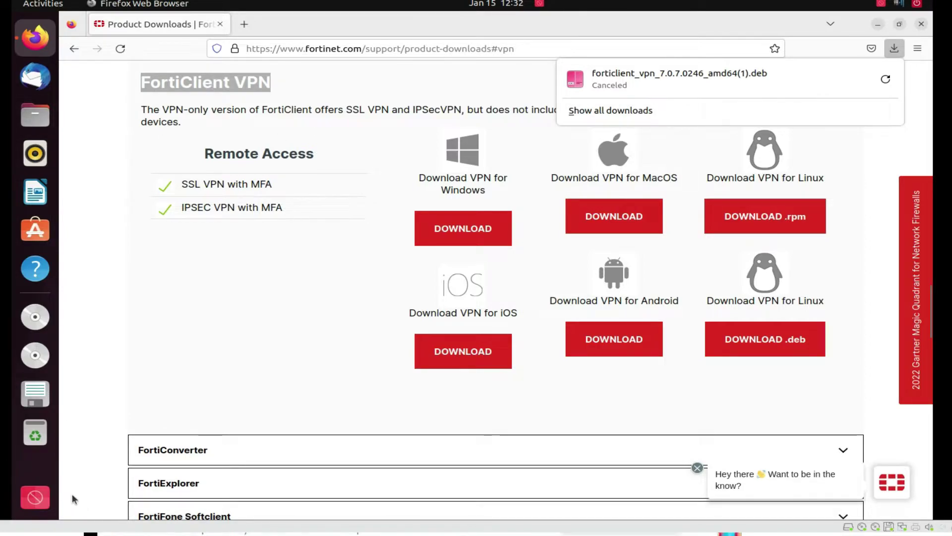
click(35, 497)
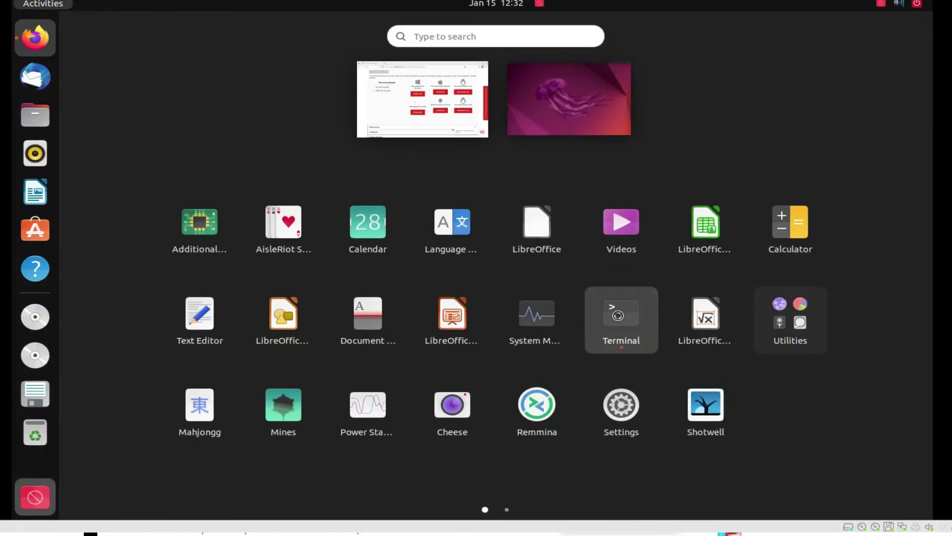
- Launch an enlarged Terminal and enter 'wget' followed by the pasted FortiClient .deb URL
click(620, 314)
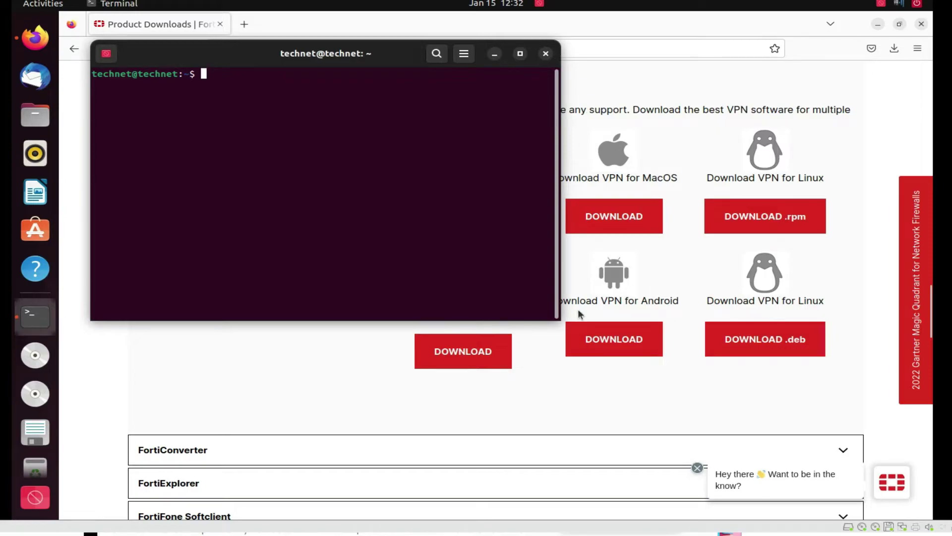
drag(559, 320, 773, 383)
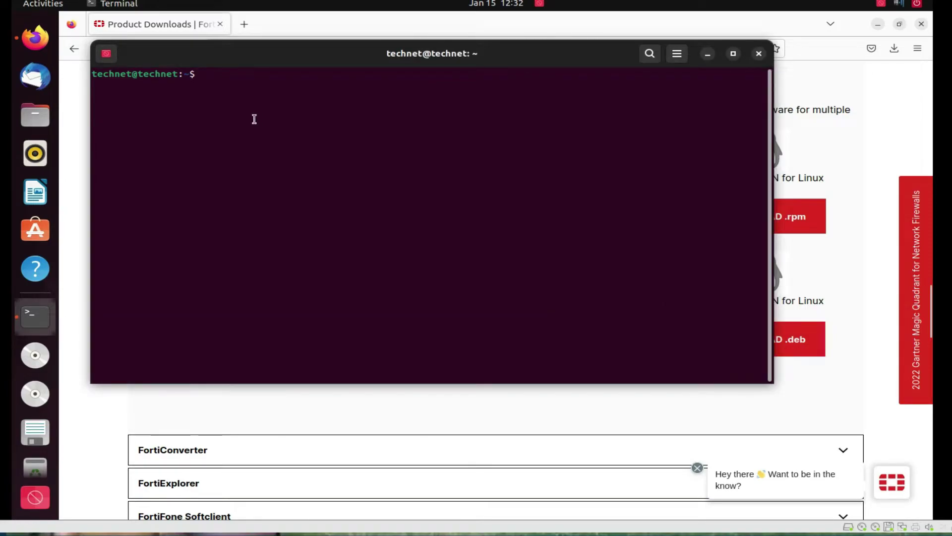
text(wget)
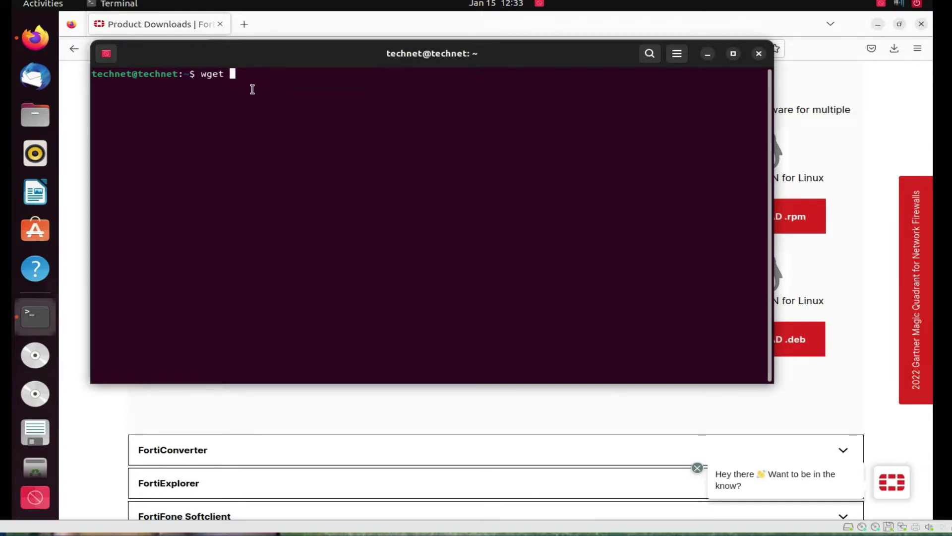
right_click(264, 132)
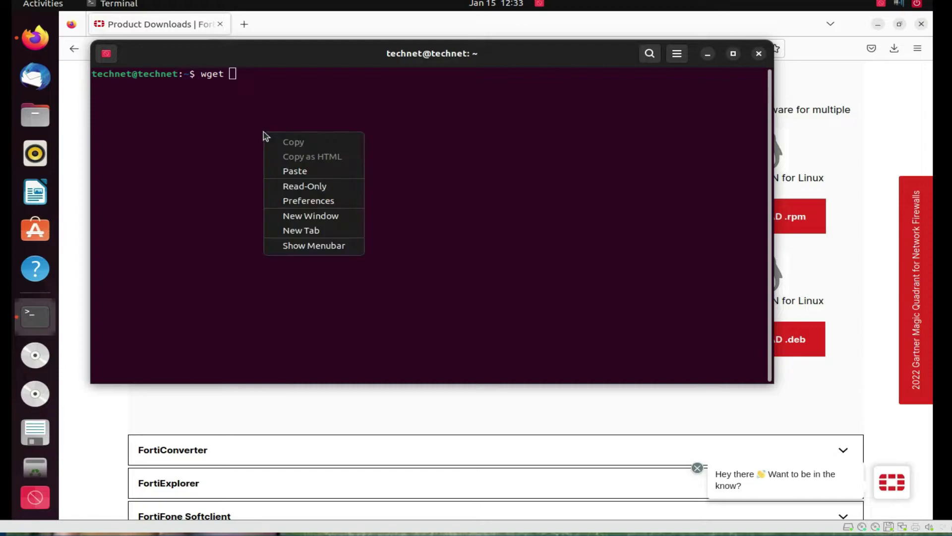
click(288, 171)
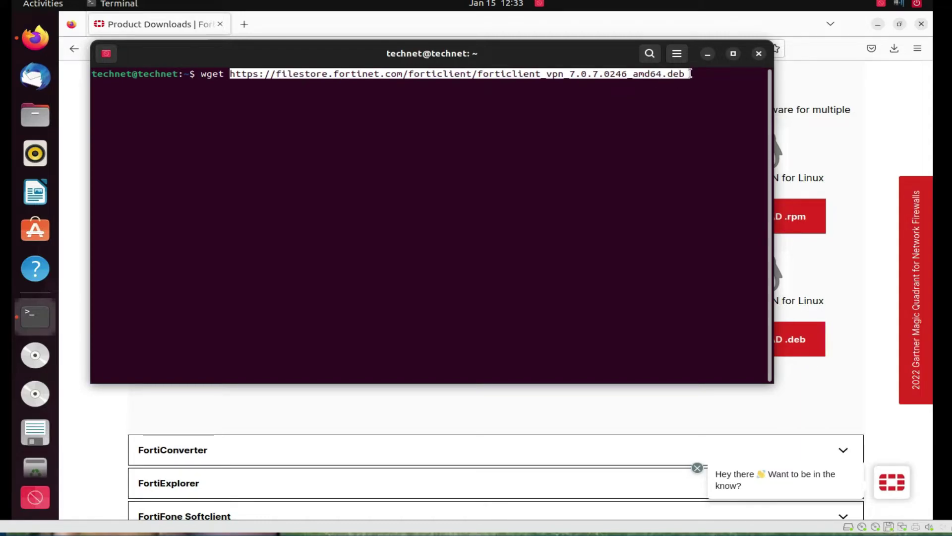
- Run wget to download forticlient_vpn_7.0.7.0246_amd64.deb and clear the prompt
key(End)
key(Return)
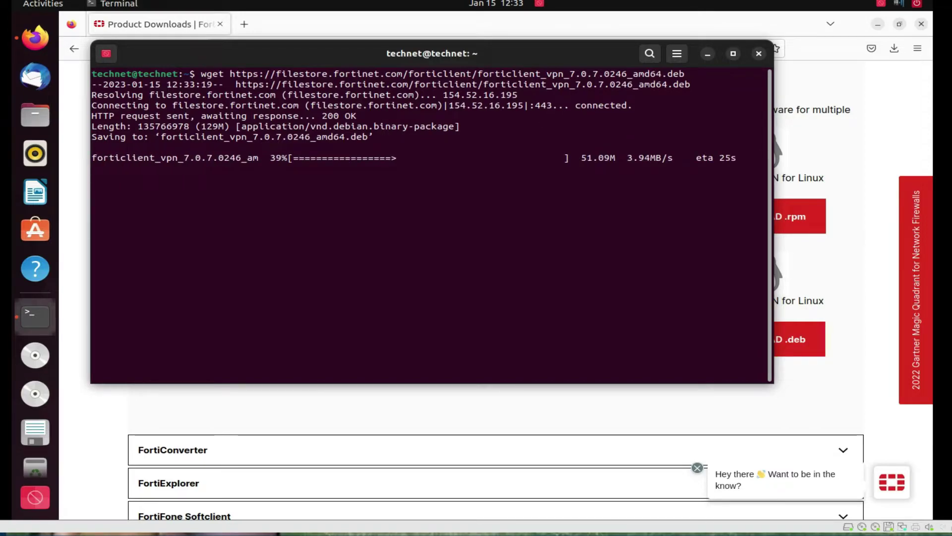
double_click(305, 183)
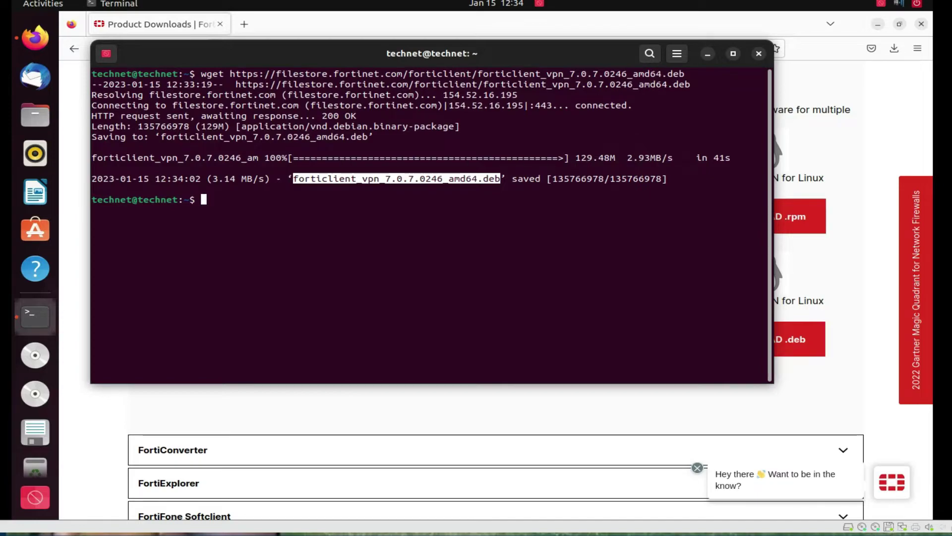
click(291, 222)
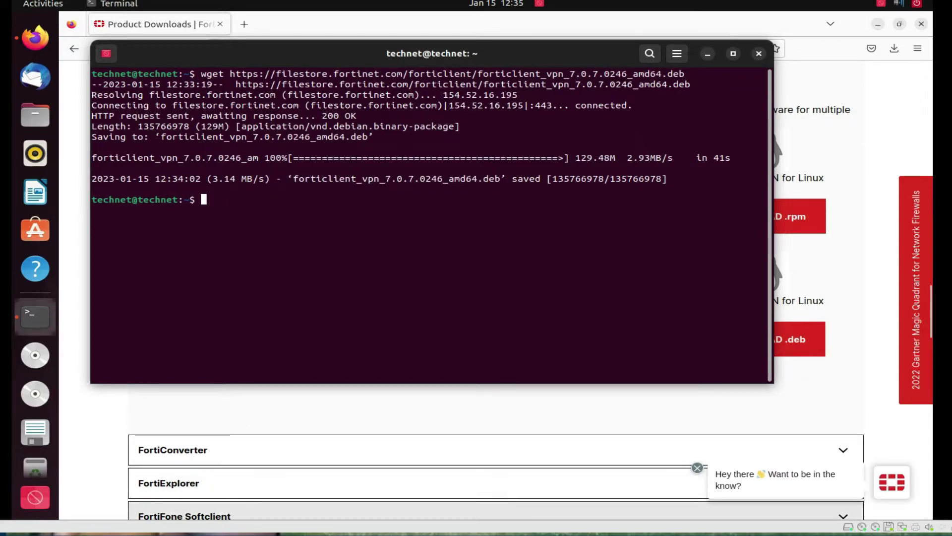
text(sudo)
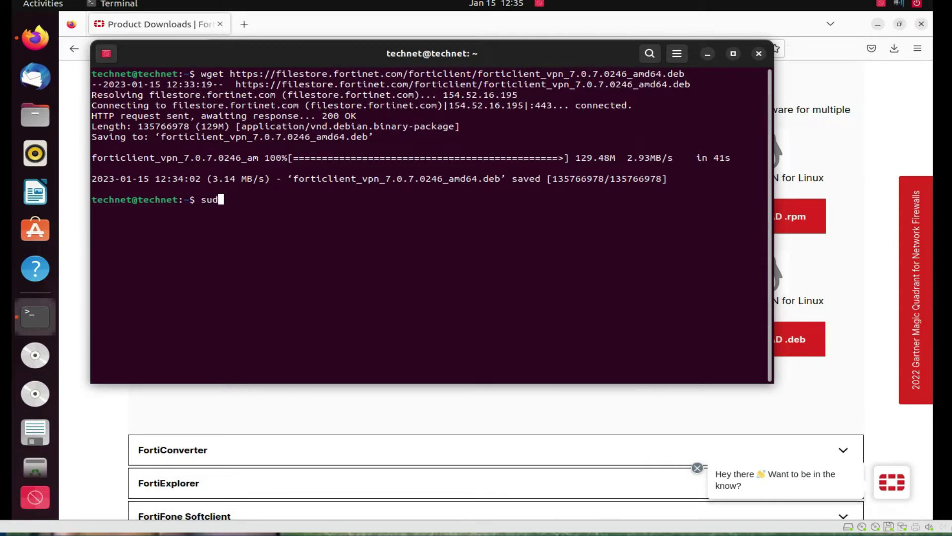
key(BackSpace)
key(BackSpace)
key(BackSpace)
key(BackSpace)
key(BackSpace)
key(Return)
key(Return)
- Install forticlient_vpn_7.0.7.0246_amd64.deb with 'sudo dpkg -i', entering the sudo password
text(sudo dp)
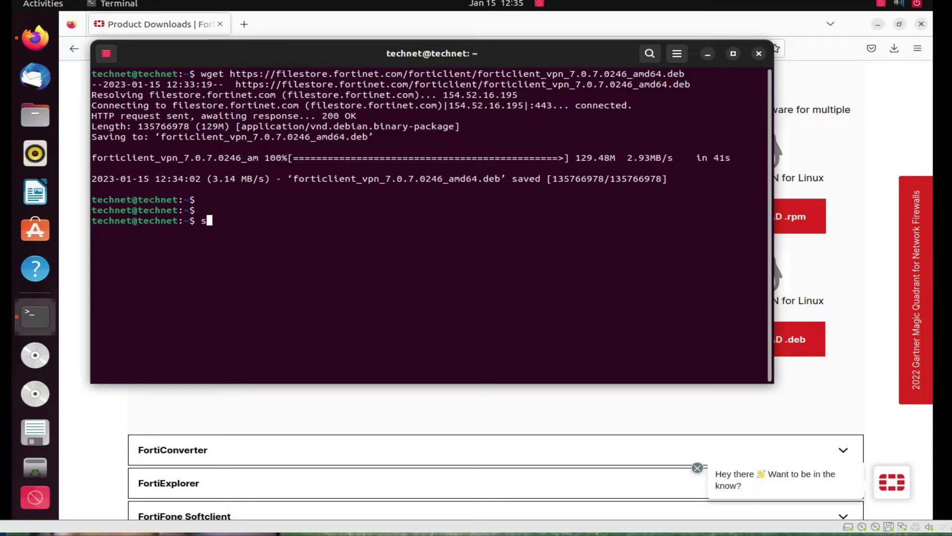
text(kg -i)
drag(294, 180, 501, 181)
right_click(487, 180)
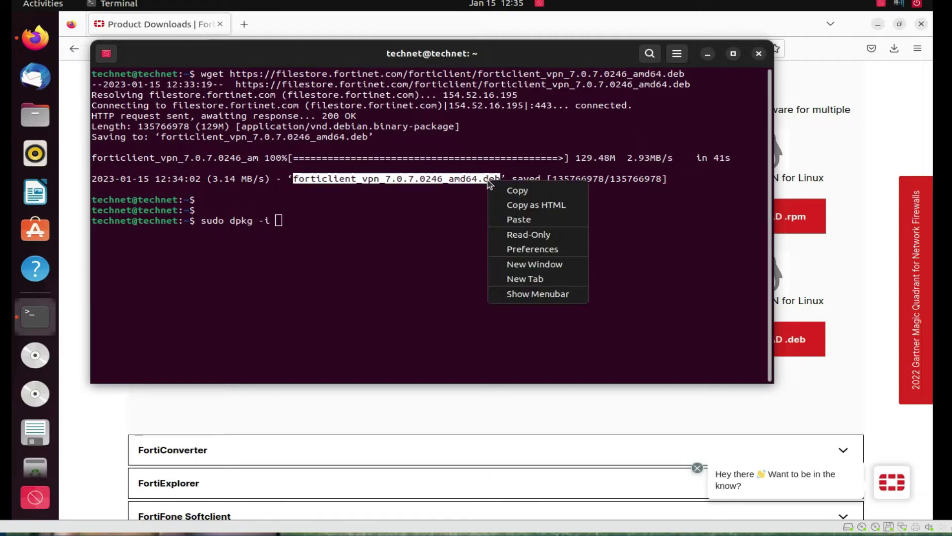
click(514, 193)
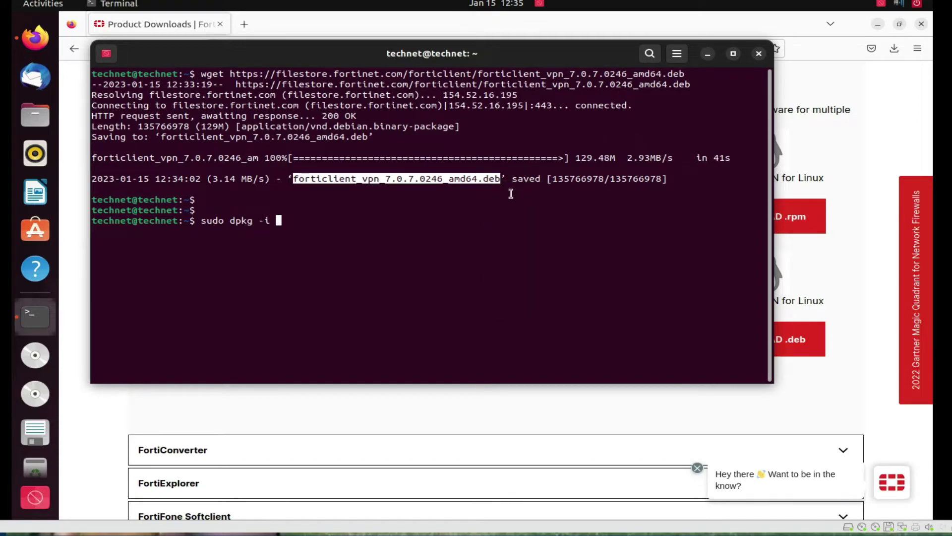
click(315, 243)
right_click(317, 243)
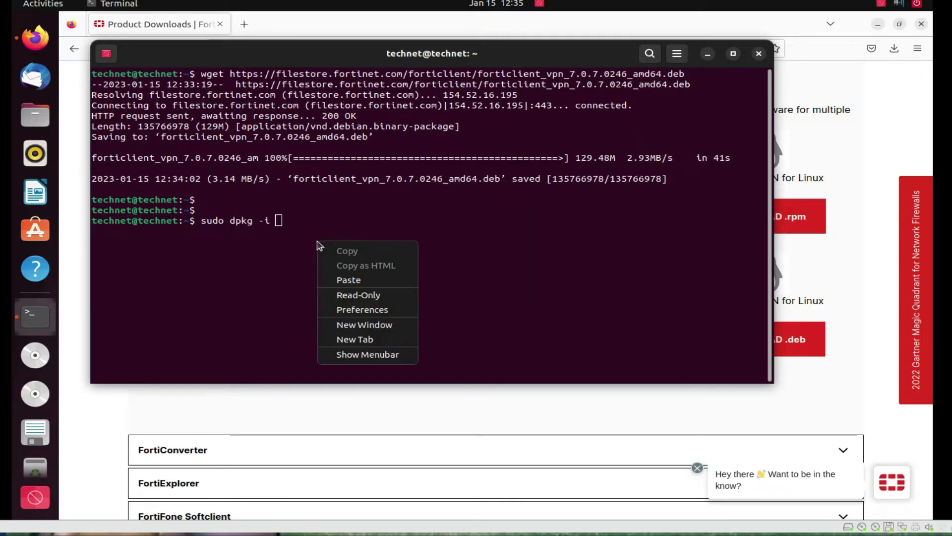
click(347, 279)
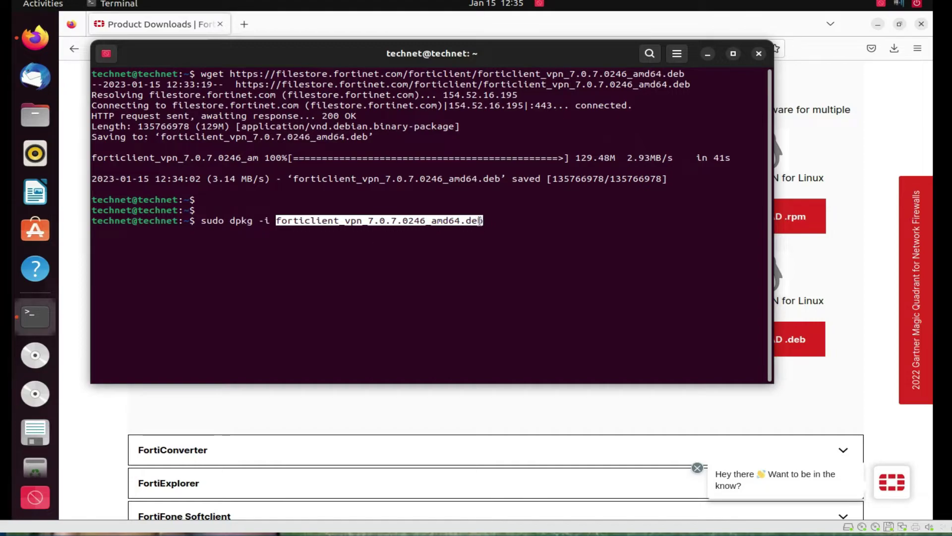
key(End)
key(Return)
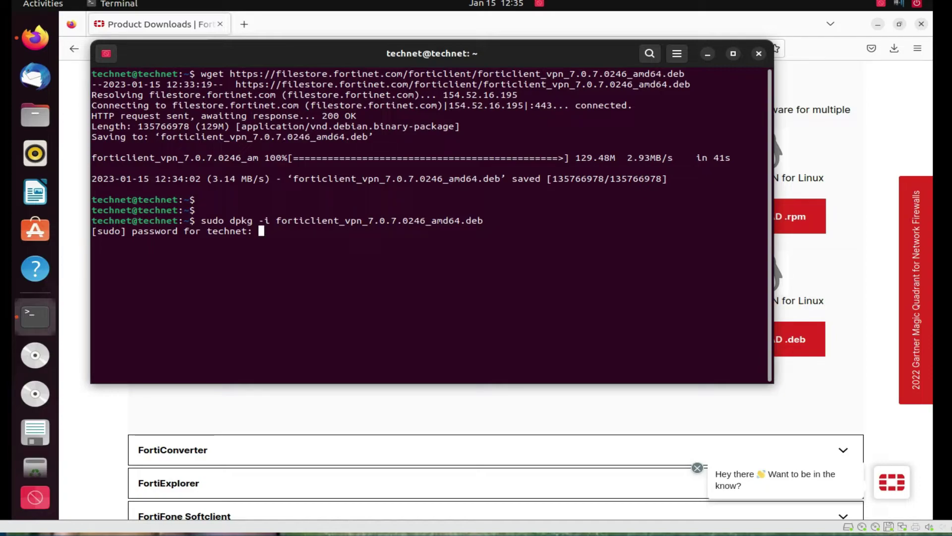
key(Return)
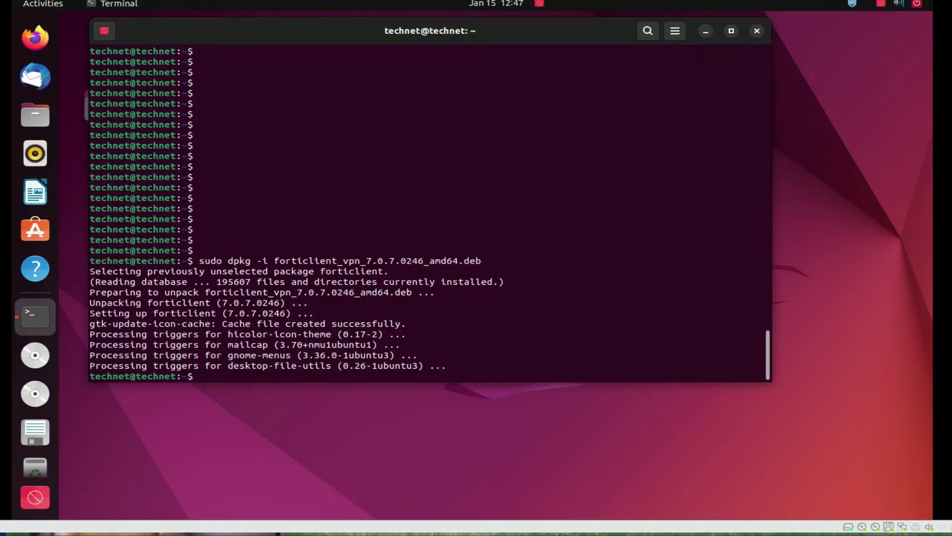
- Search the application overview for 'for' to locate the FortiClient app
drag(279, 261, 443, 268)
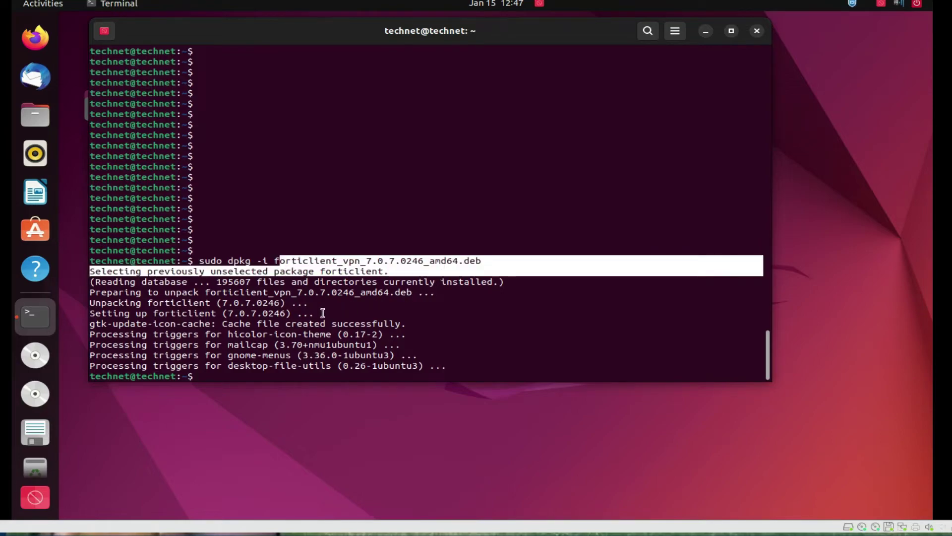
click(35, 498)
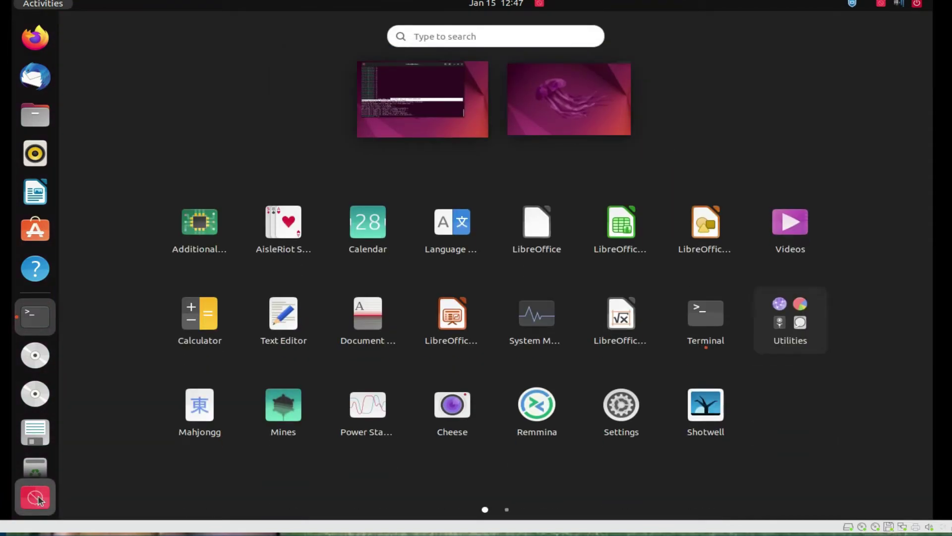
click(479, 34)
text(fort)
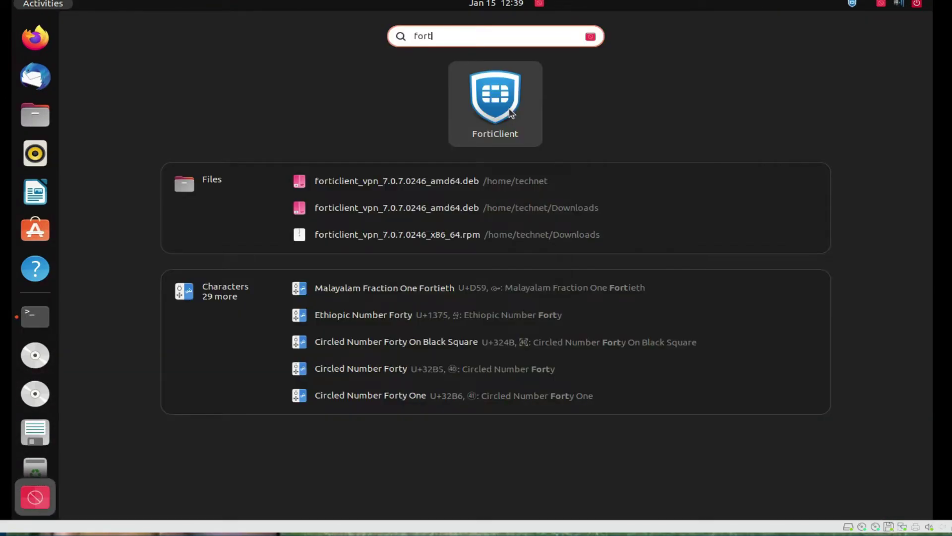
- Launch FortiClient, tick the free-software acknowledgement, and accept the terms
click(510, 113)
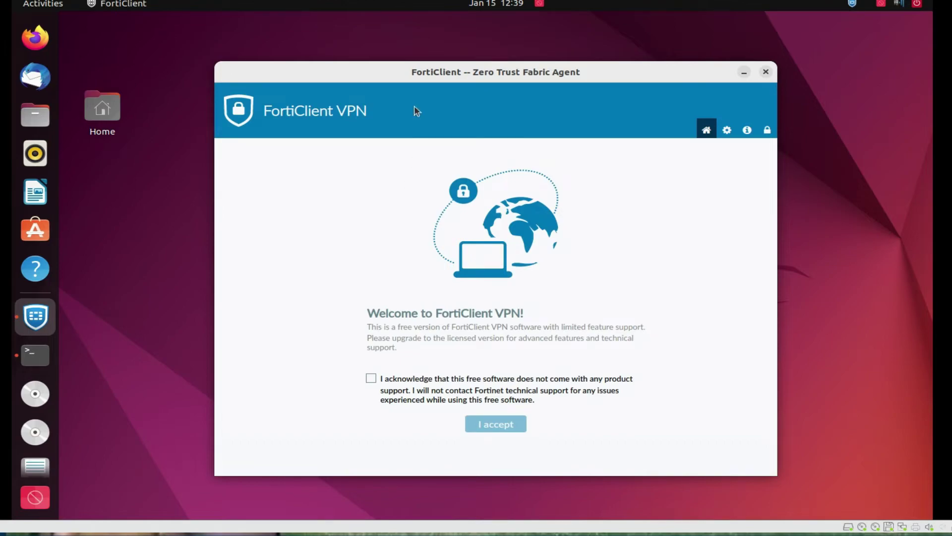
drag(390, 72, 321, 39)
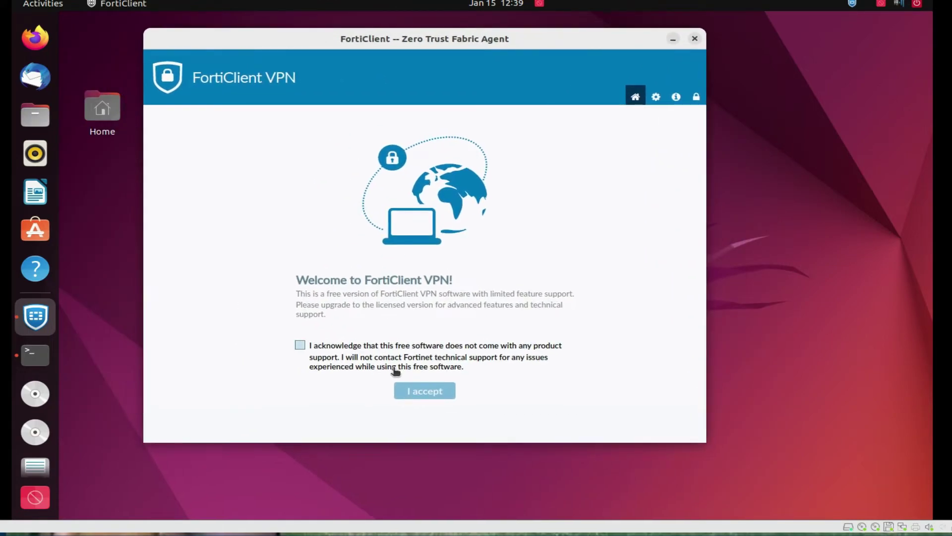
click(301, 345)
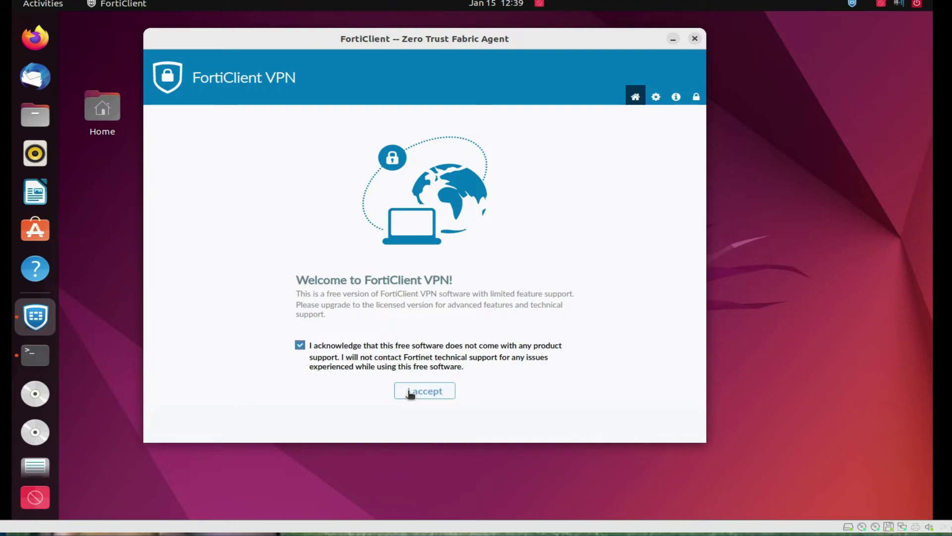
click(409, 392)
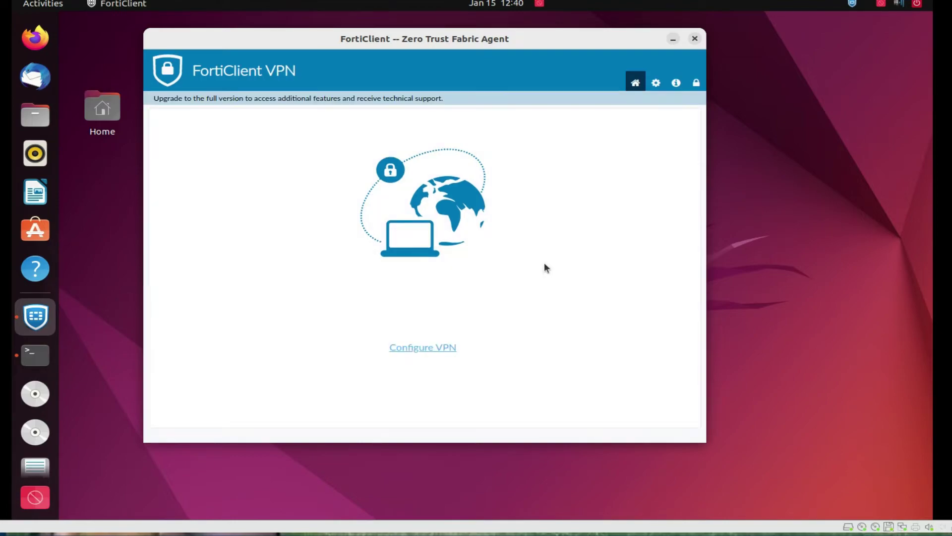
- Create a new VPN connection named 'technet' with remote gateway 111.1.1.1
click(441, 349)
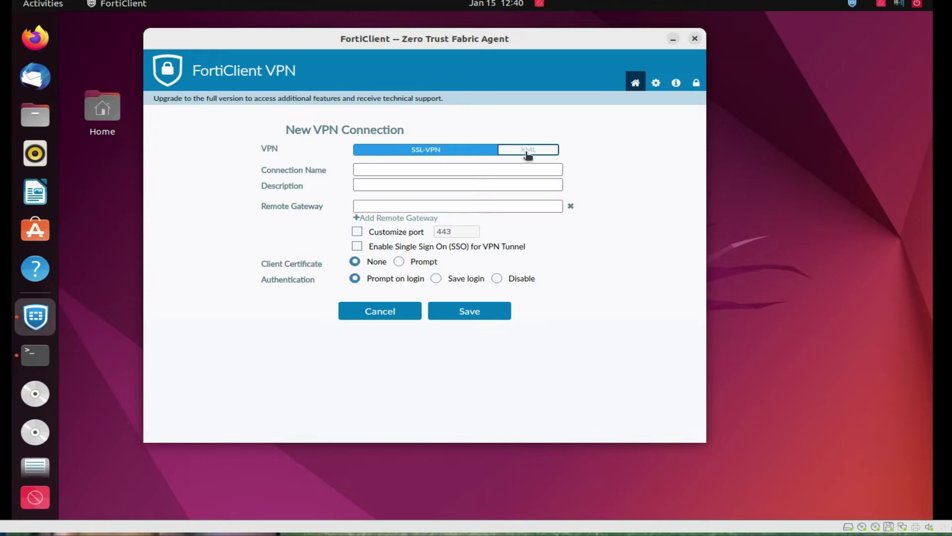
click(398, 170)
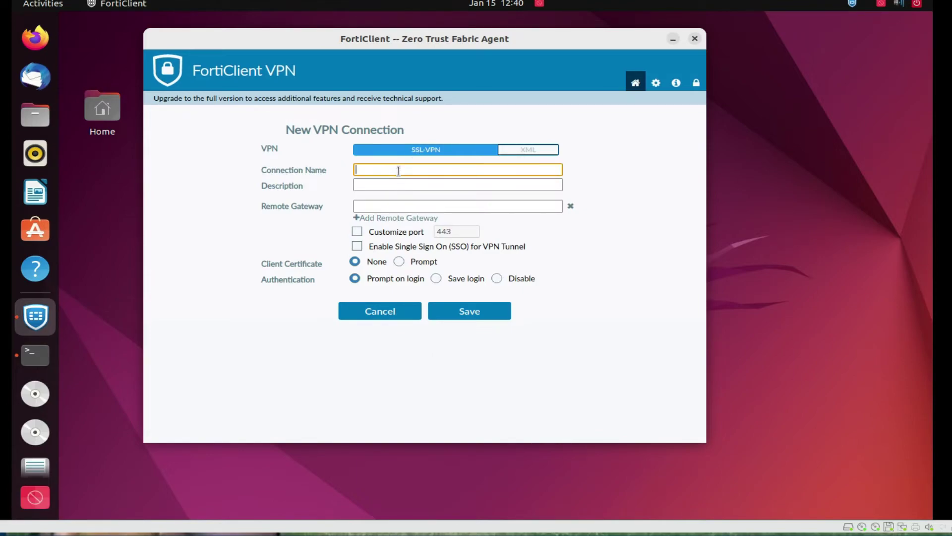
text(technet)
key(Tab)
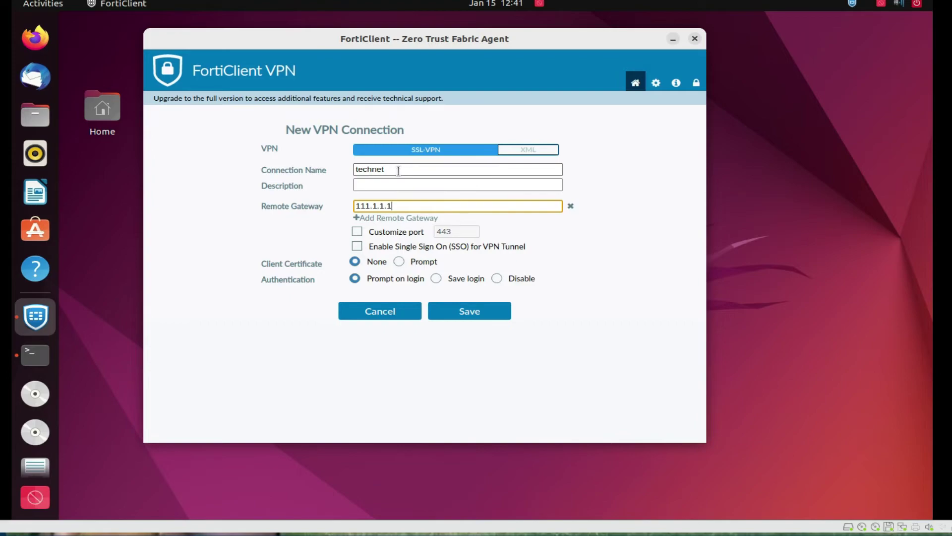
- Enable Customize port and set the port to 4443
click(357, 231)
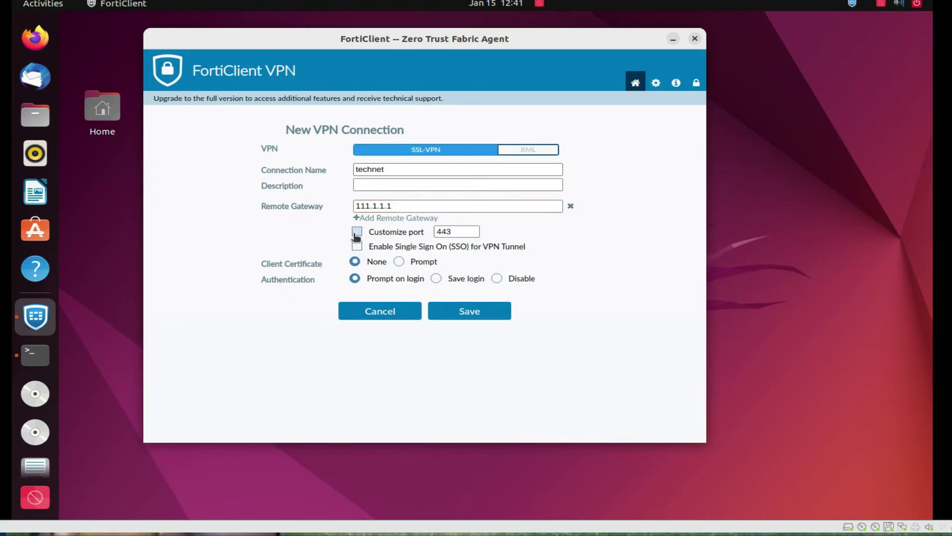
click(458, 231)
double_click(458, 231)
click(416, 233)
text(4)
text(04)
text(4)
key(BackSpace)
key(BackSpace)
text(443)
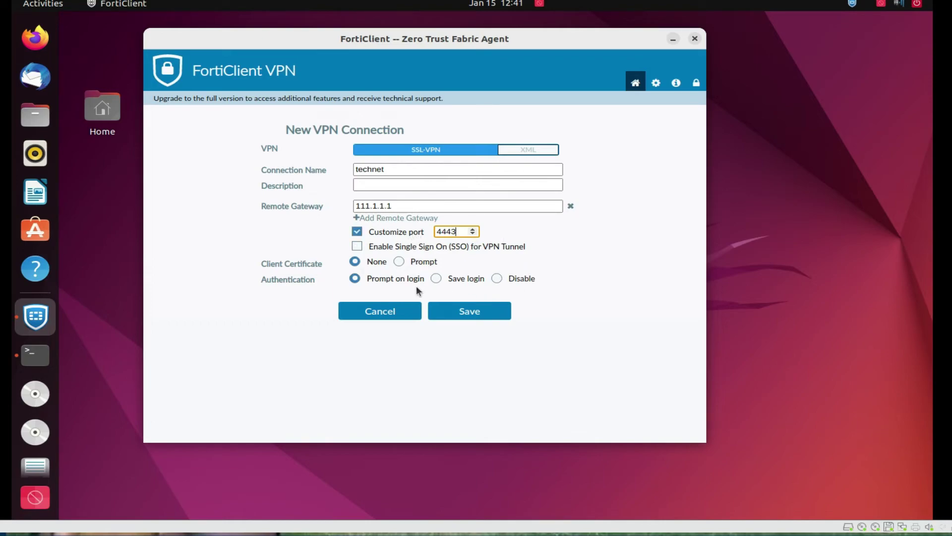
- Turn on Save login, enter the username, and save the connection
click(382, 279)
click(437, 280)
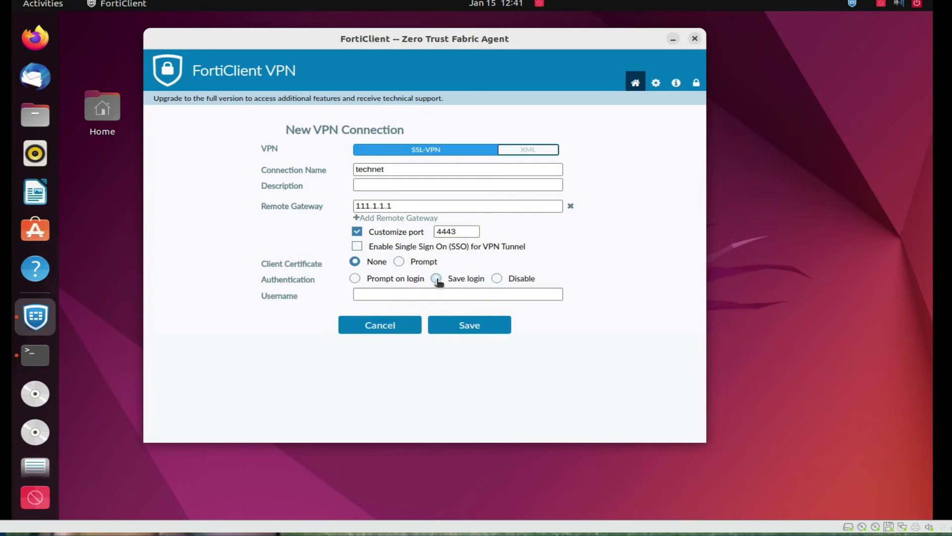
click(408, 294)
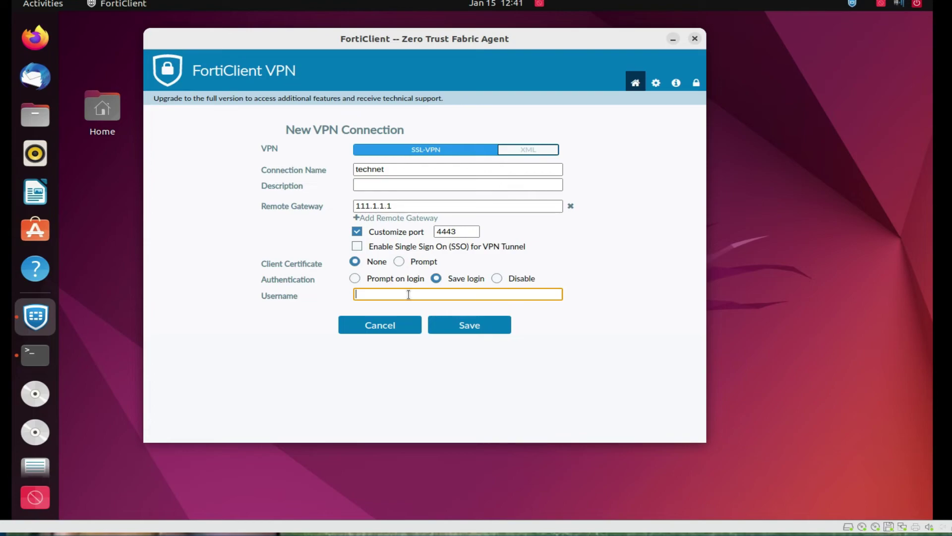
text(user)
key(BackSpace)
key(BackSpace)
key(BackSpace)
key(BackSpace)
text(rcok)
click(484, 326)
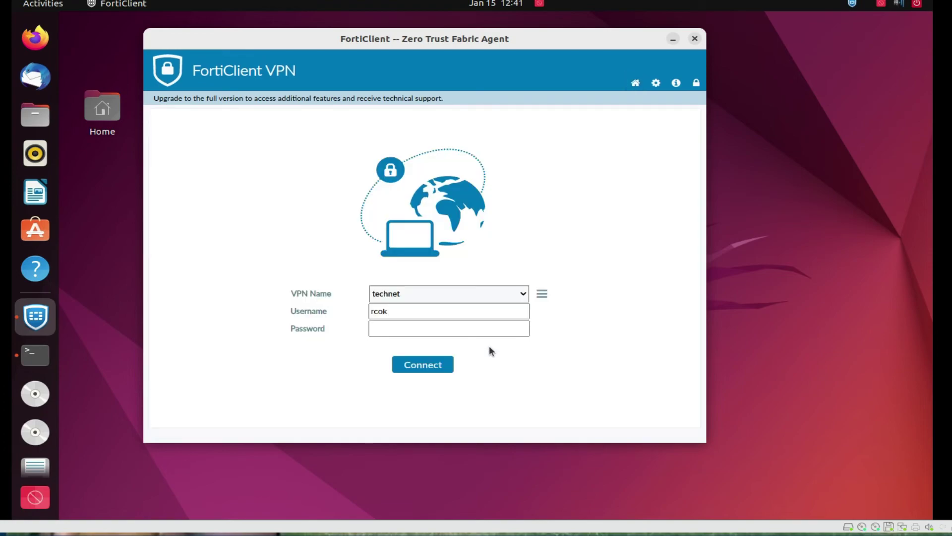
- Enter the account password, connect technet, and dismiss the 'VPN connecting' notification
click(418, 328)
click(417, 328)
text(•••••)
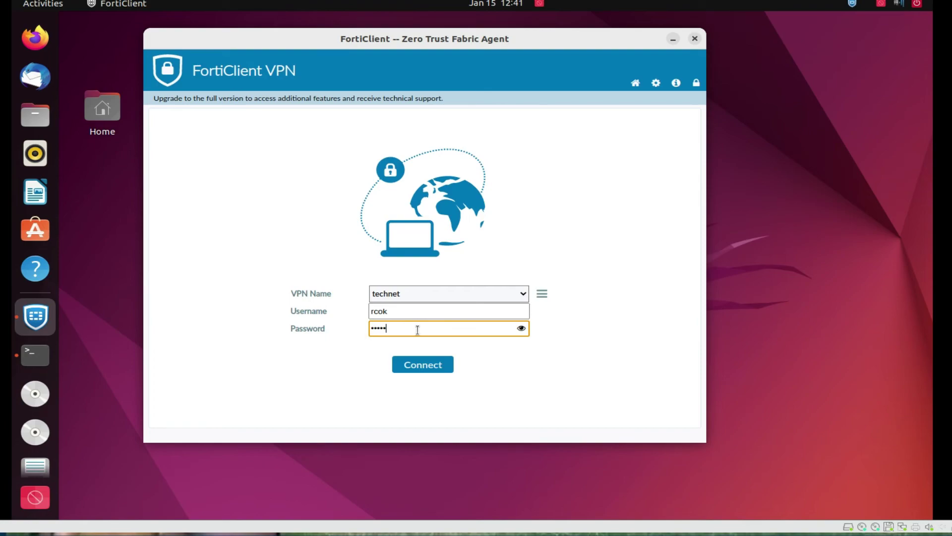
text(••••)
click(424, 366)
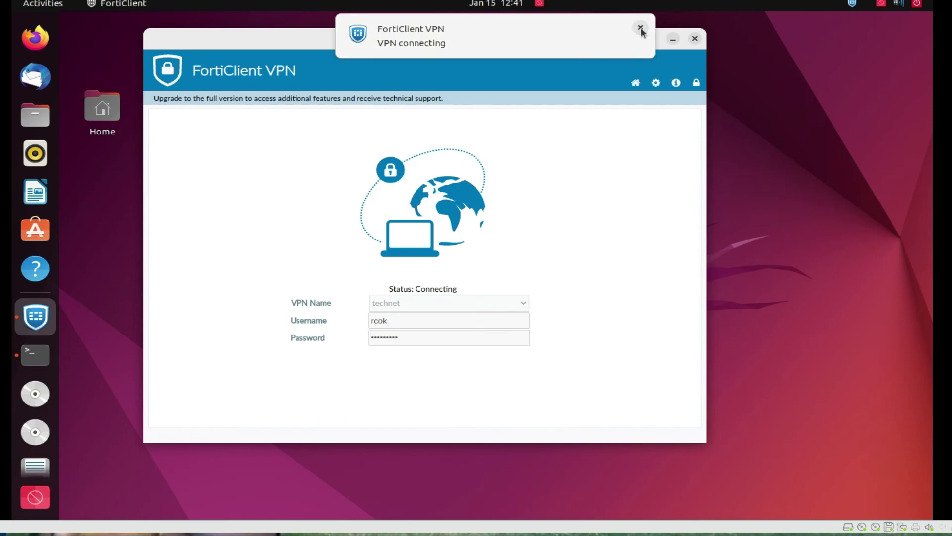
click(639, 28)
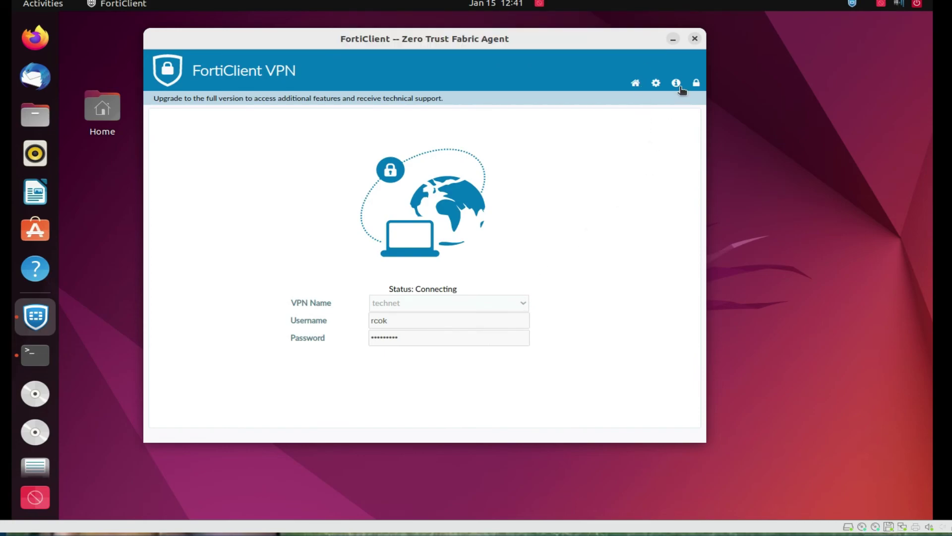